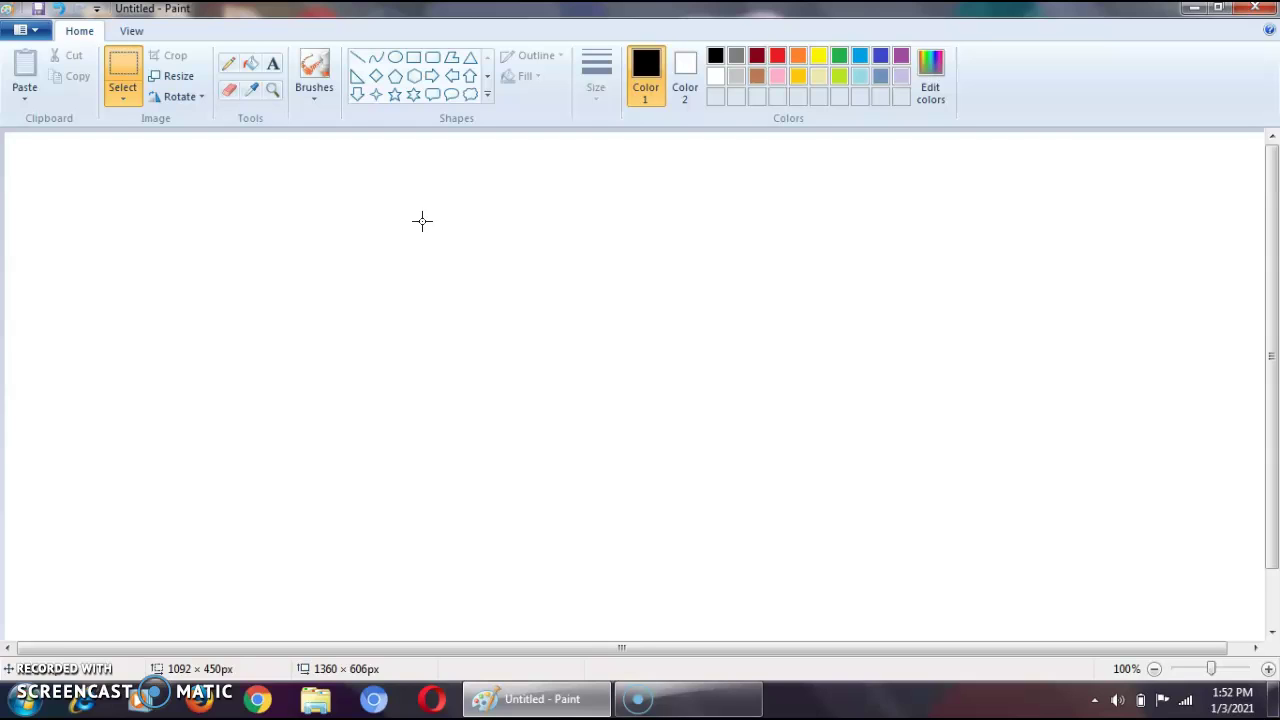
{"action": "left_click_drag", "start_coordinate": [422, 221], "coordinate": [689, 387]}
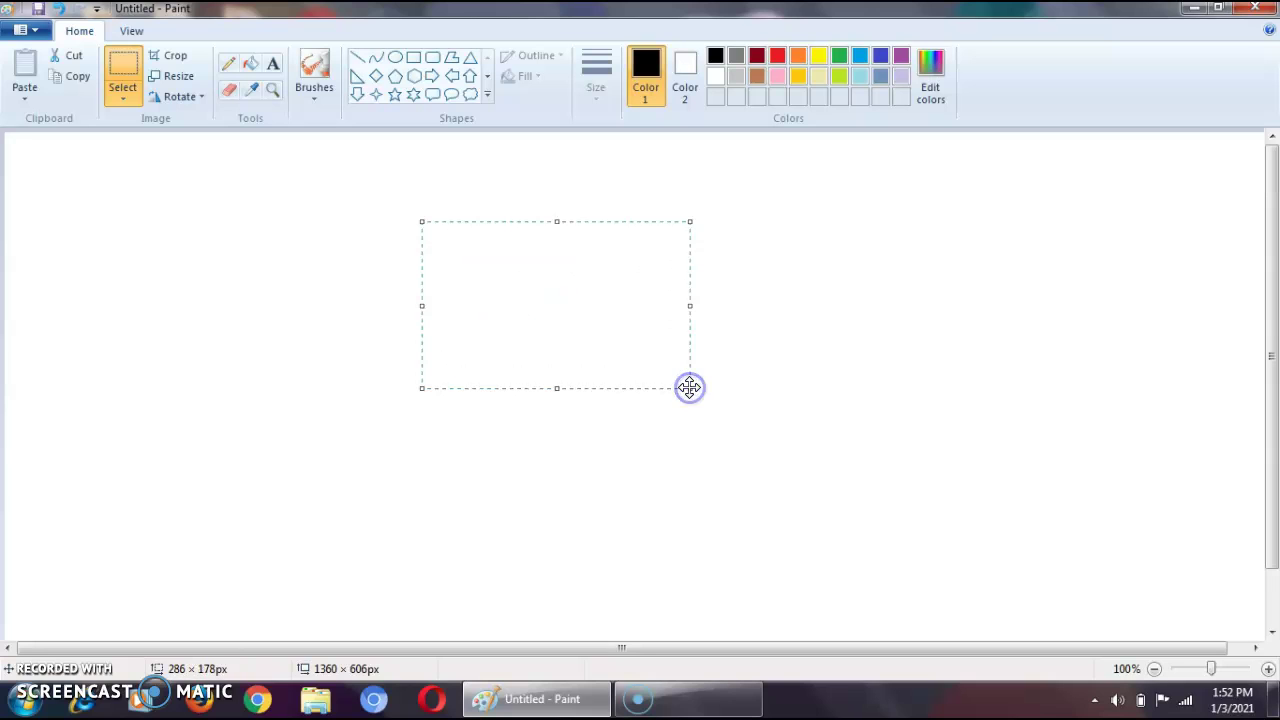
{"action": "left_click", "coordinate": [171, 201]}
{"action": "left_click", "coordinate": [157, 191]}
{"action": "left_click", "coordinate": [169, 131]}
{"action": "left_click", "coordinate": [169, 226]}
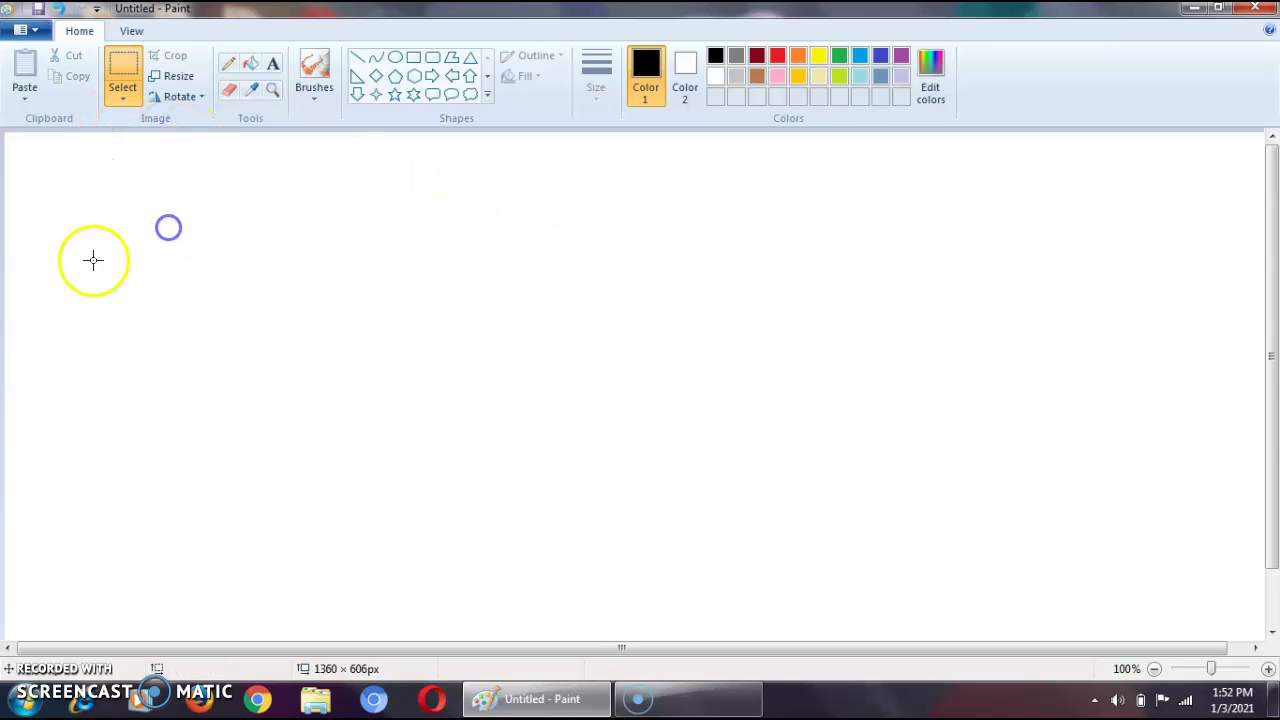
Draw a black rounded rectangular callout about 431 × 265 px near the middle of the canvas
{"action": "left_click", "coordinate": [439, 92]}
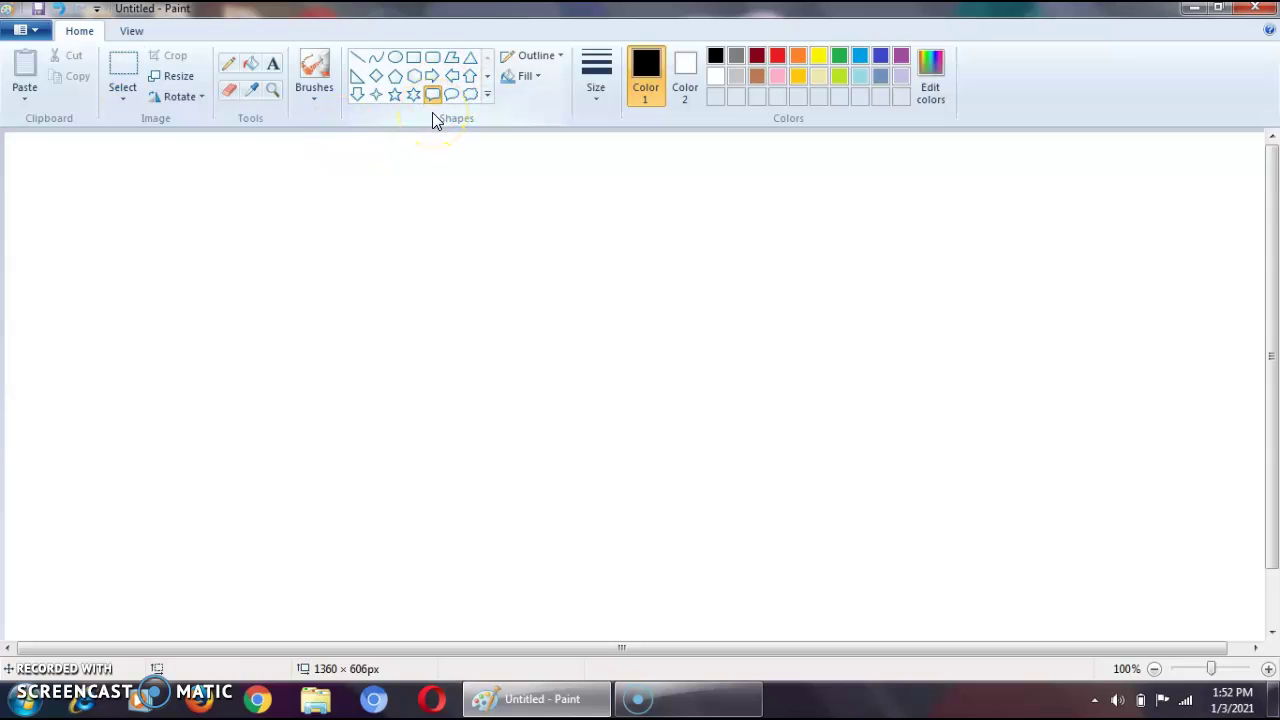
{"action": "left_click", "coordinate": [432, 98]}
{"action": "left_click", "coordinate": [403, 163]}
{"action": "left_click", "coordinate": [380, 304]}
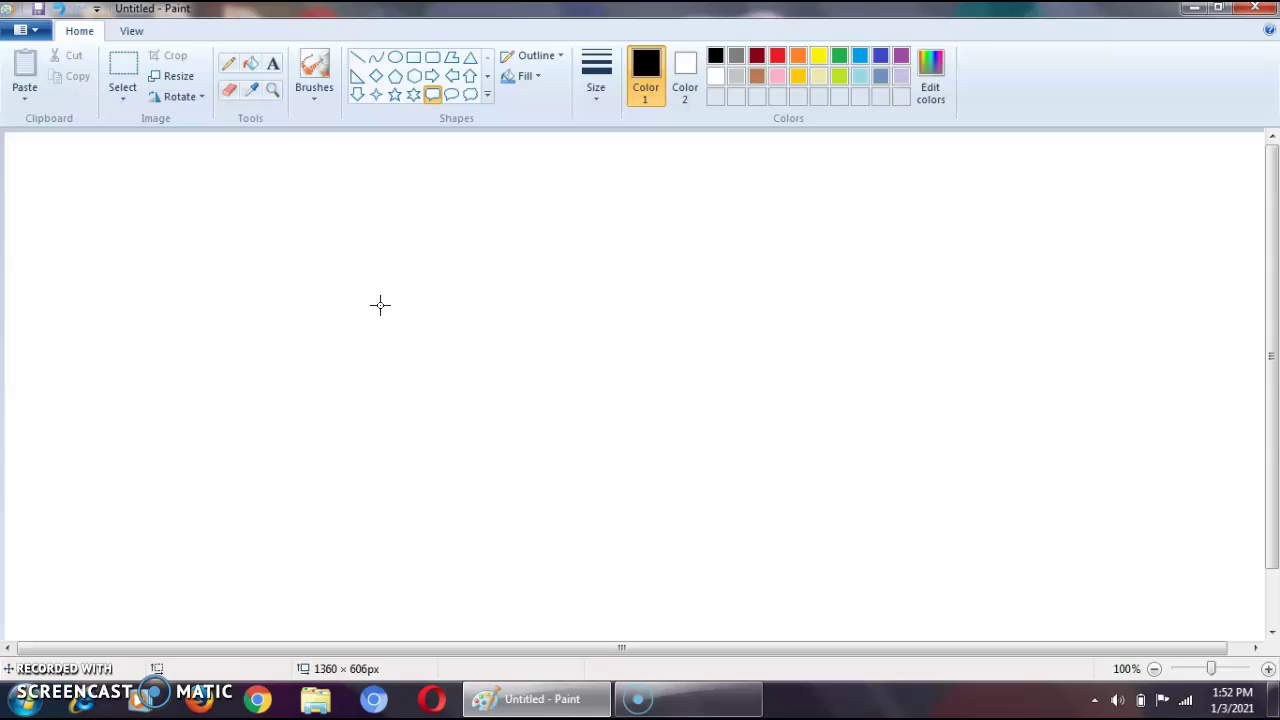
{"action": "left_click_drag", "start_coordinate": [380, 305], "coordinate": [783, 552]}
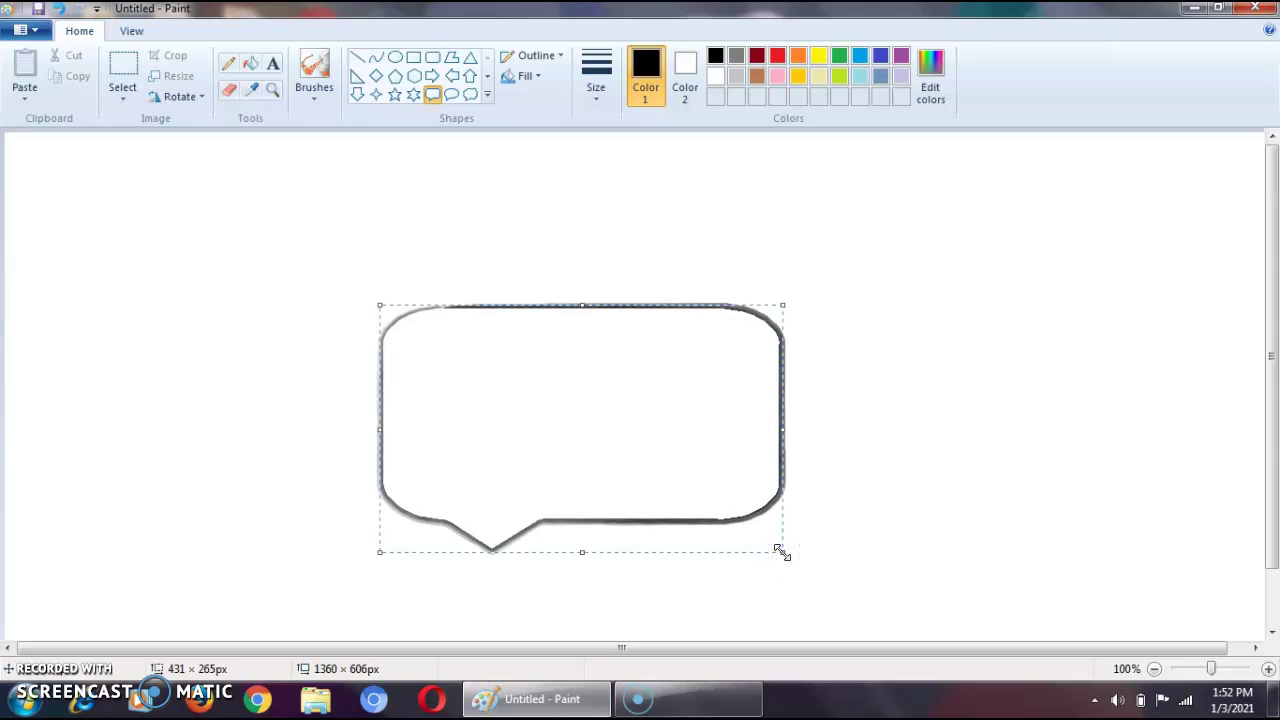
{"action": "left_click", "coordinate": [874, 506]}
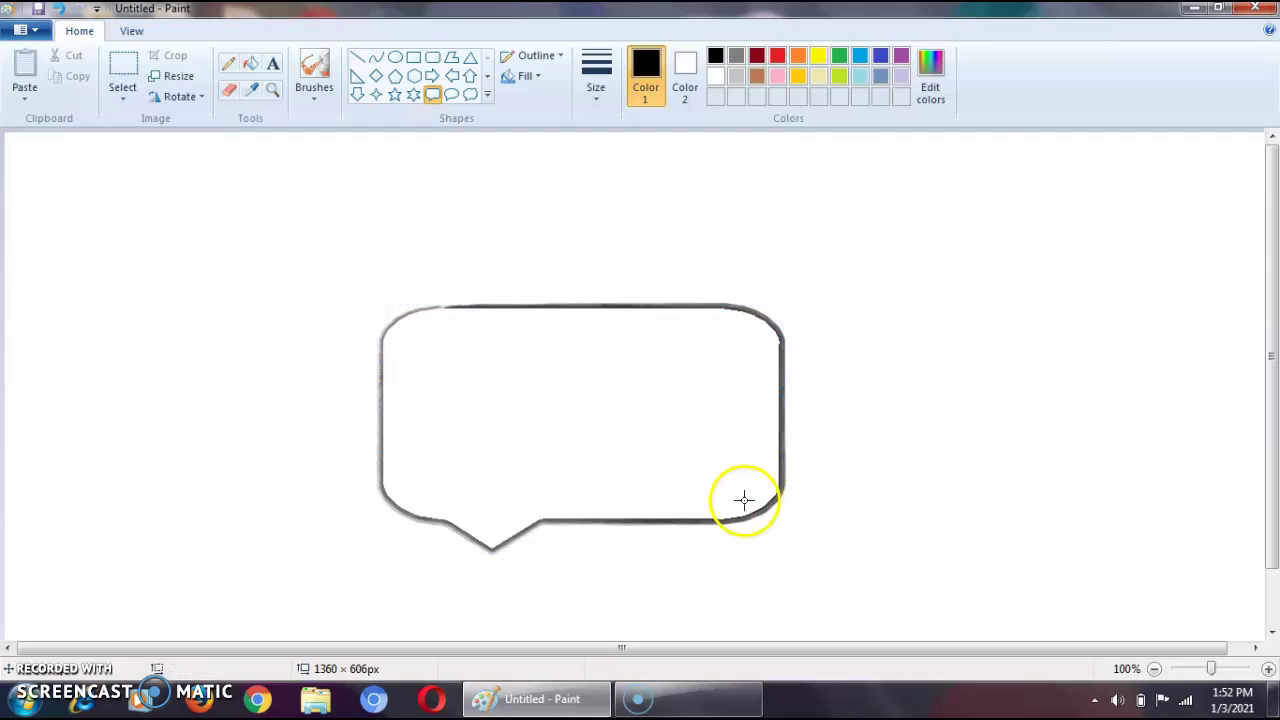
{"action": "left_click_drag", "start_coordinate": [778, 495], "coordinate": [778, 495]}
{"action": "left_click", "coordinate": [366, 286]}
{"action": "left_click", "coordinate": [517, 460]}
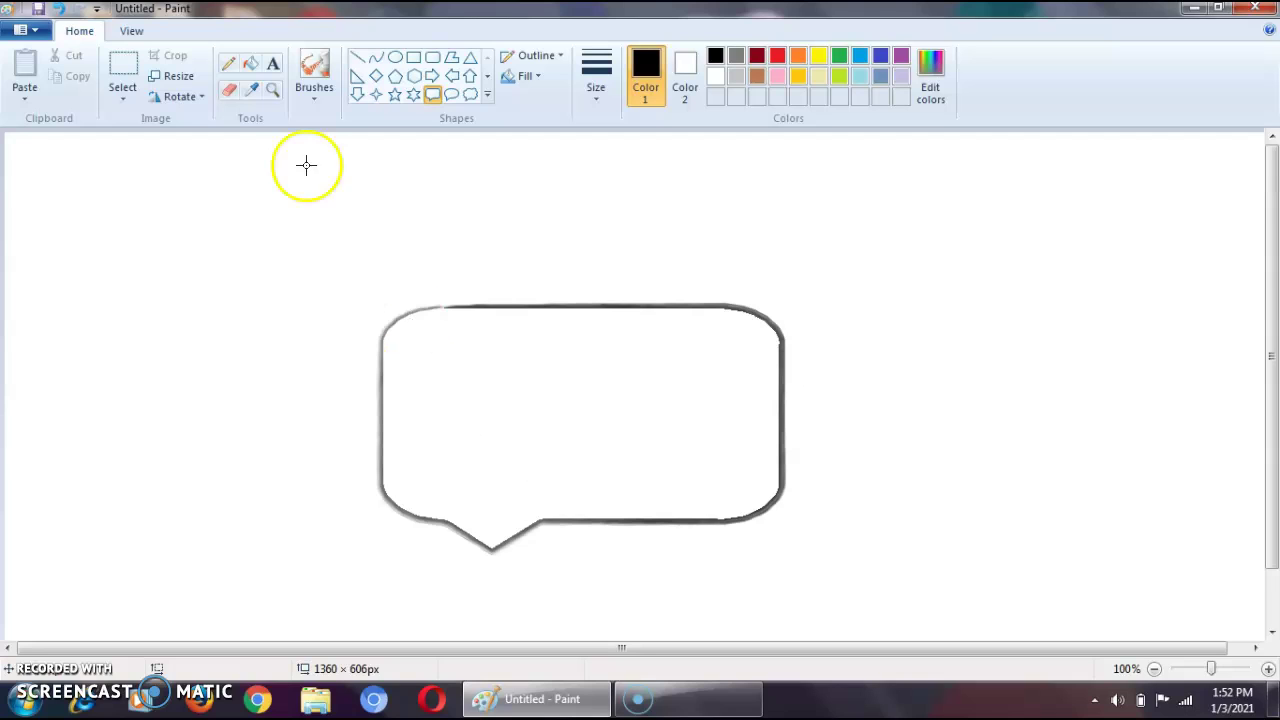
Place a text box about 297 × 80 px inside the upper part of the callout
{"action": "left_click", "coordinate": [271, 68]}
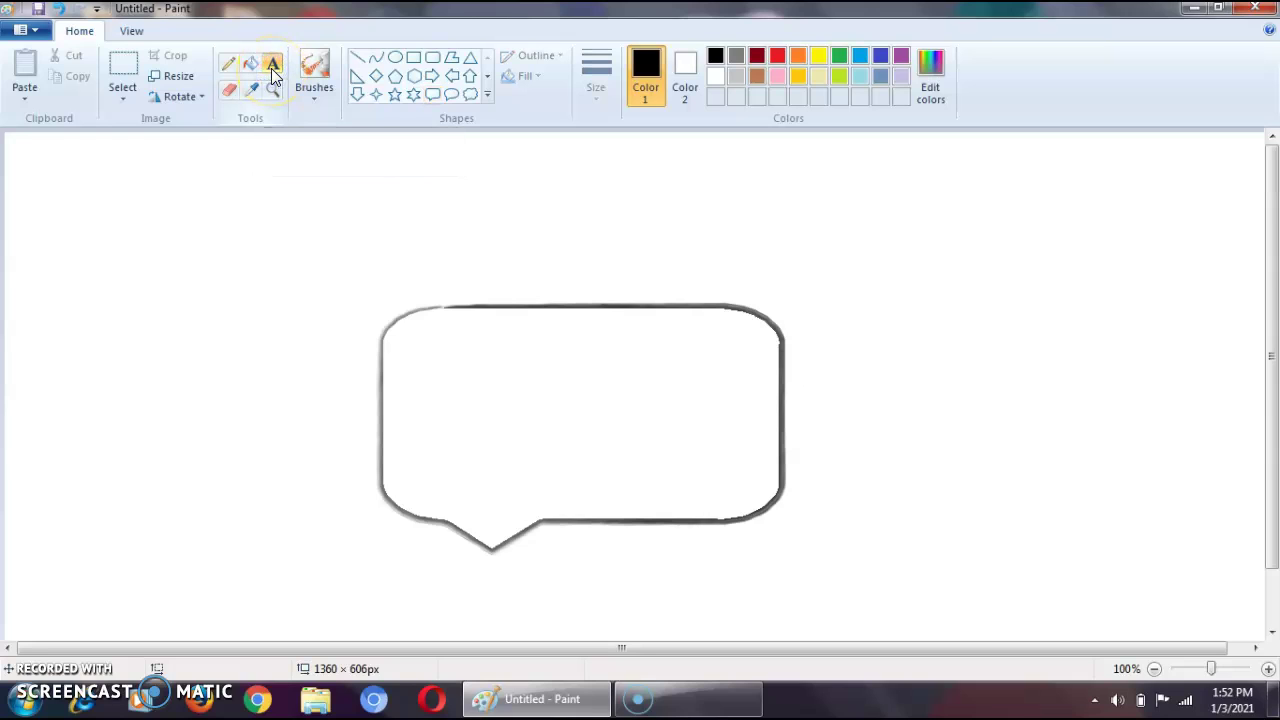
{"action": "left_click", "coordinate": [440, 361]}
{"action": "left_click_drag", "start_coordinate": [440, 361], "coordinate": [719, 437]}
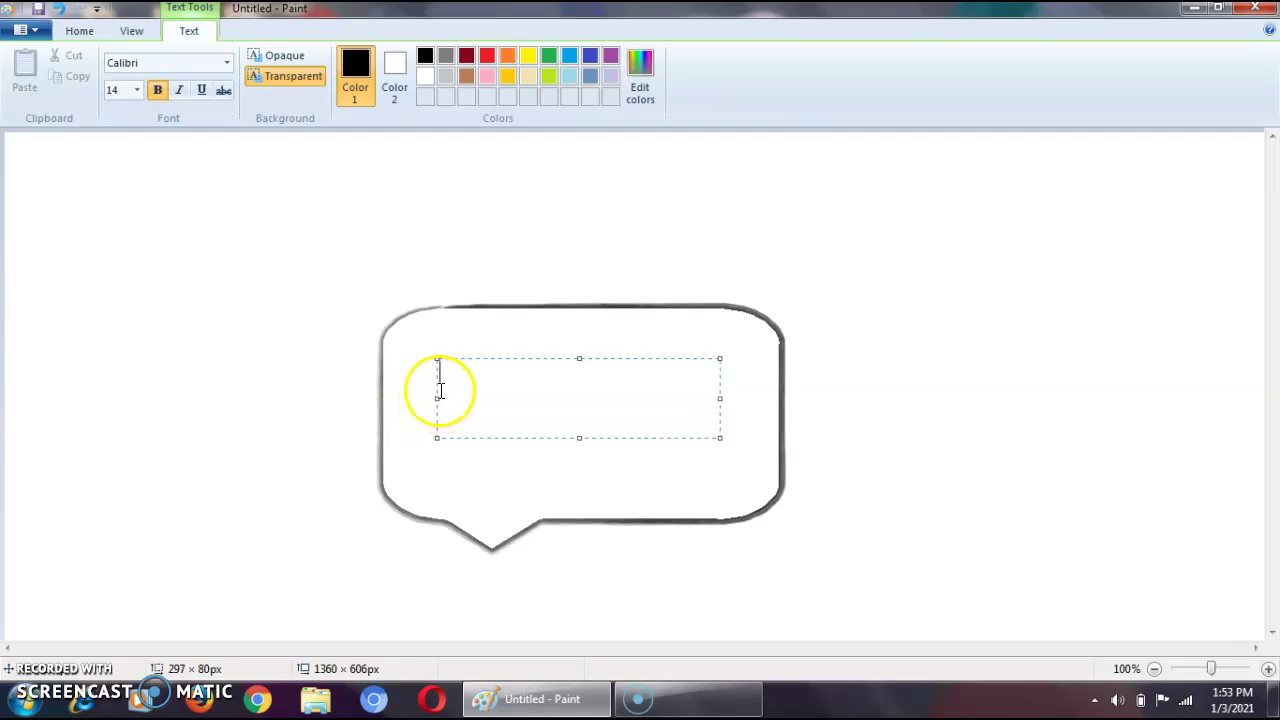
Write "Thinking about you....." in the callout's text box and commit the text
{"action": "type", "text": "thin"}
{"action": "key", "text": "BackSpace"}
{"action": "key", "text": "BackSpace"}
{"action": "key", "text": "BackSpace"}
{"action": "key", "text": "BackSpace"}
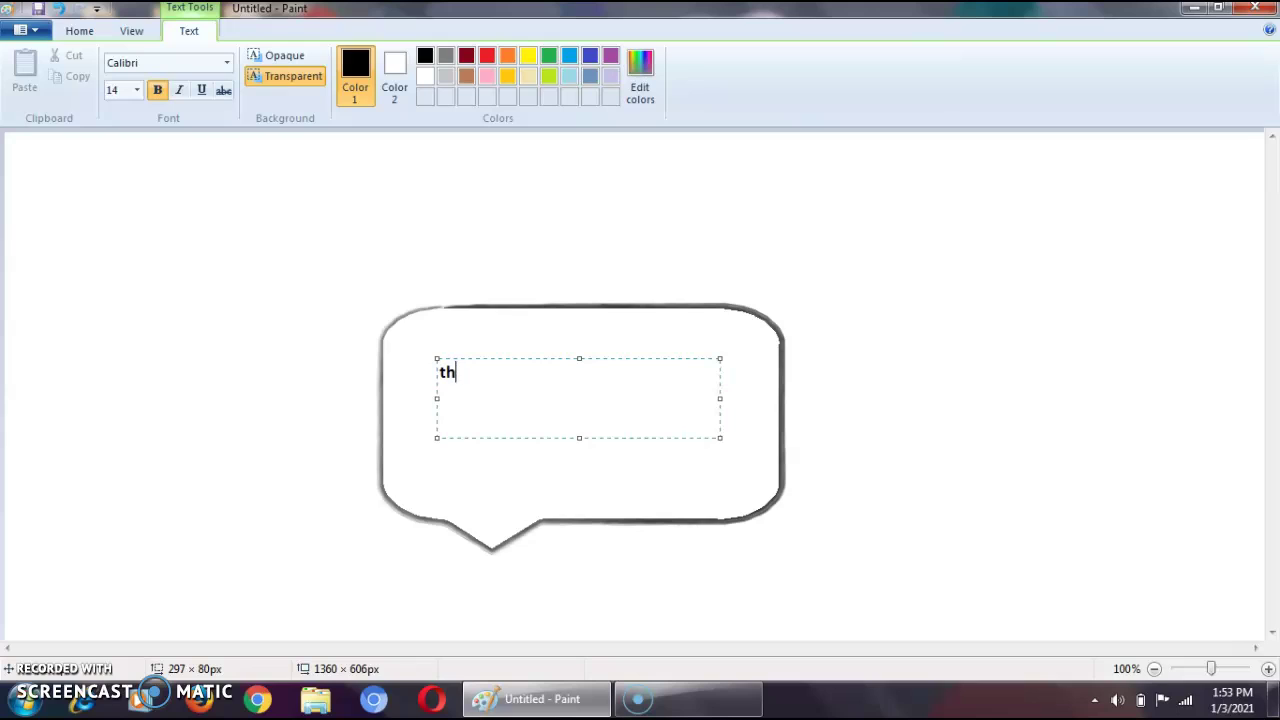
{"action": "type", "text": "Thinking av"}
{"action": "key", "text": "BackSpace"}
{"action": "type", "text": "bput"}
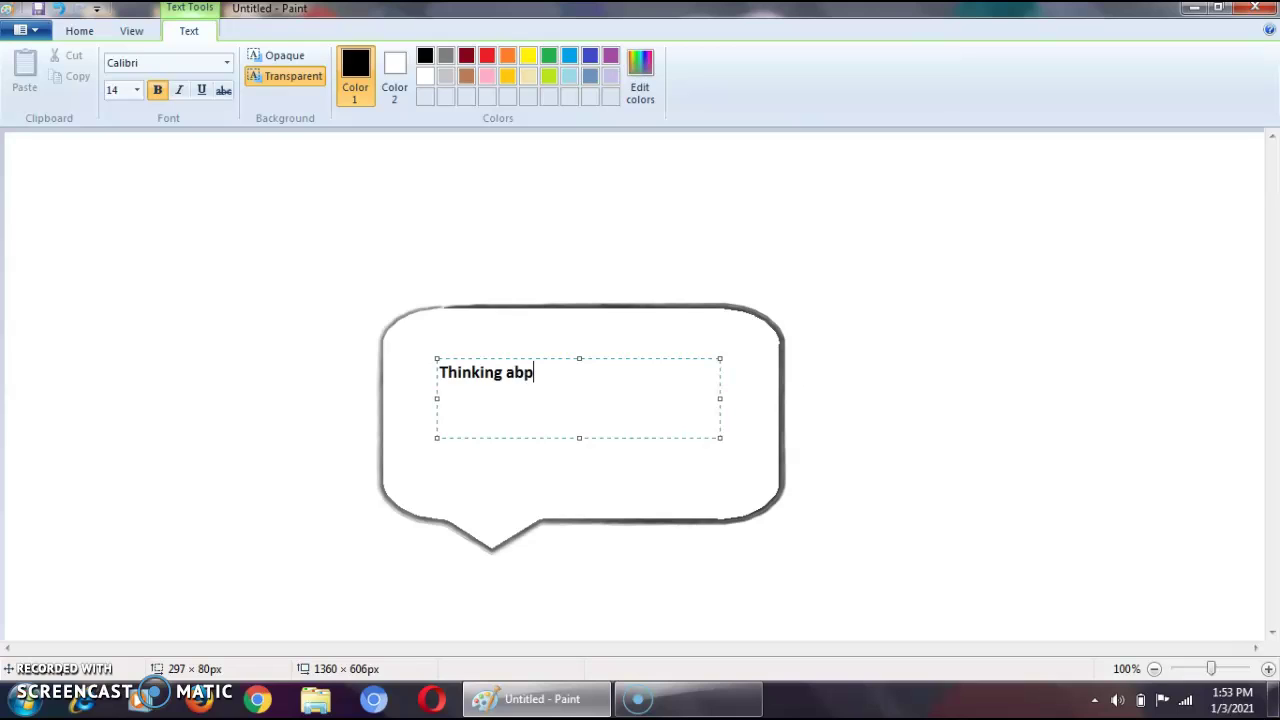
{"action": "key", "text": "BackSpace"}
{"action": "key", "text": "BackSpace"}
{"action": "key", "text": "BackSpace"}
{"action": "type", "text": "out y"}
{"action": "type", "text": "p"}
{"action": "key", "text": "BackSpace"}
{"action": "type", "text": "ou....."}
{"action": "left_click", "coordinate": [590, 594]}
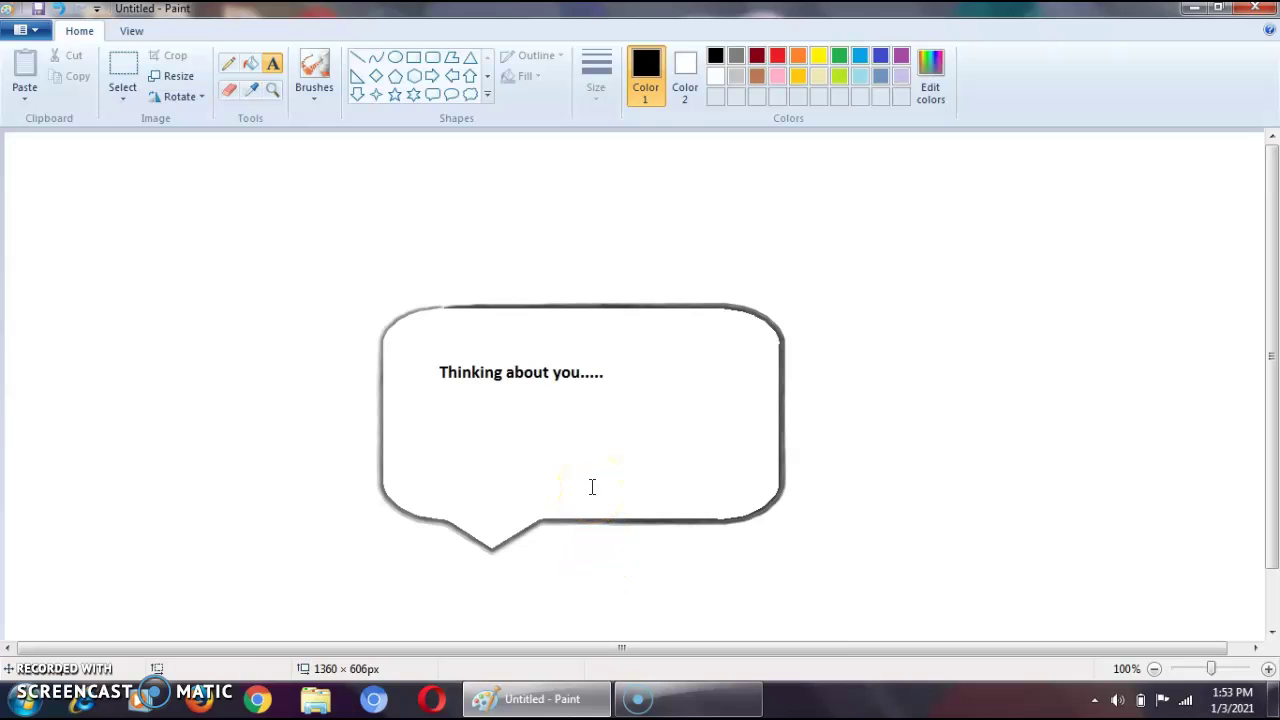
Fill the inside of the callout around the text with purple
{"action": "left_click", "coordinate": [250, 64]}
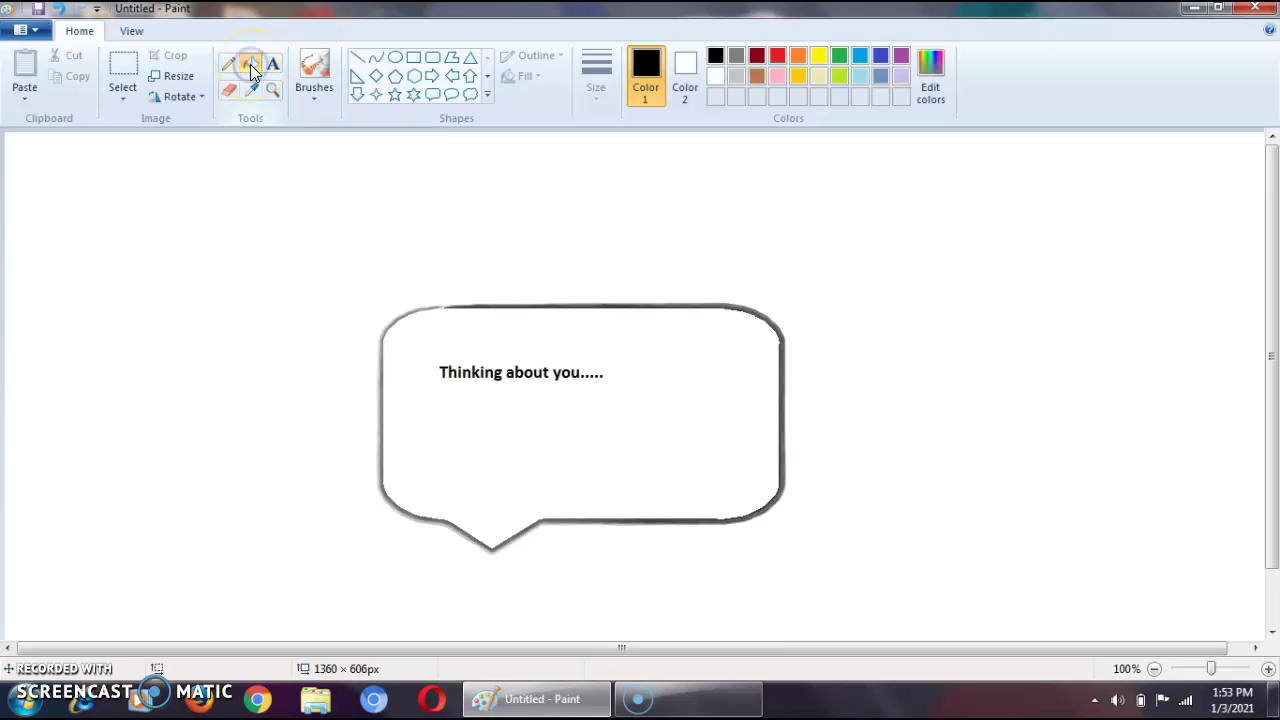
{"action": "left_click", "coordinate": [901, 55]}
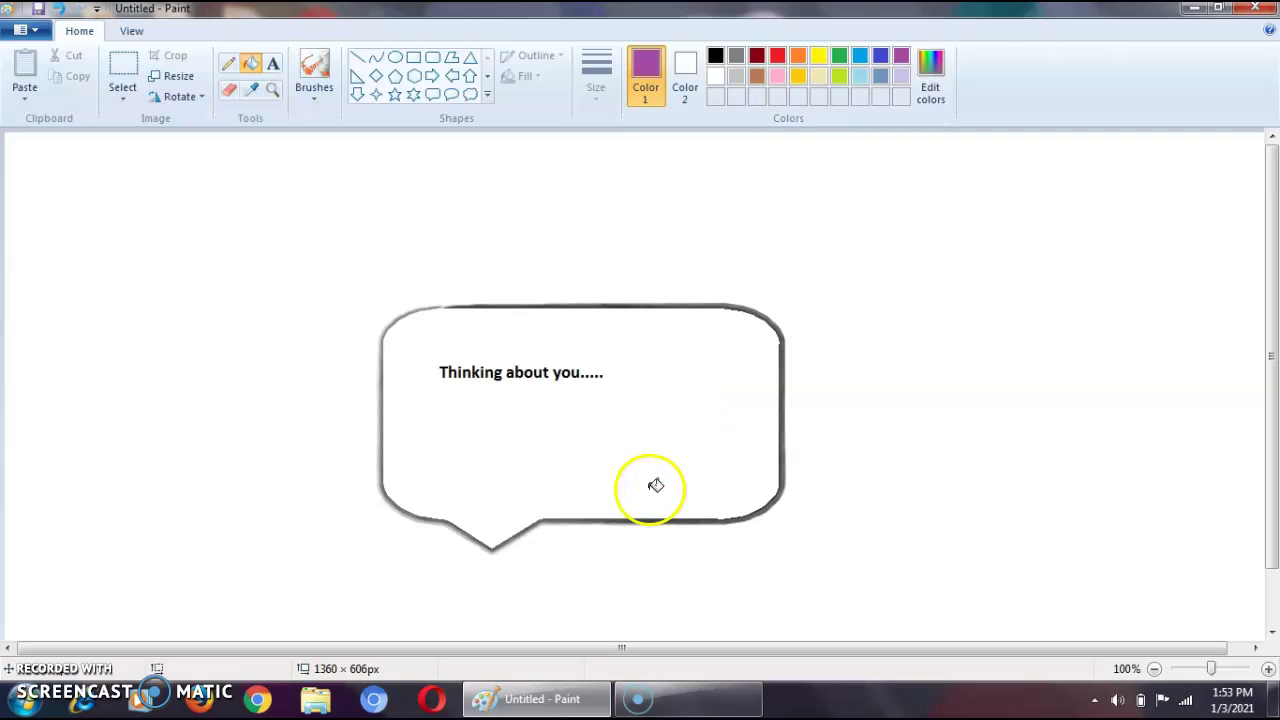
{"action": "left_click", "coordinate": [652, 484]}
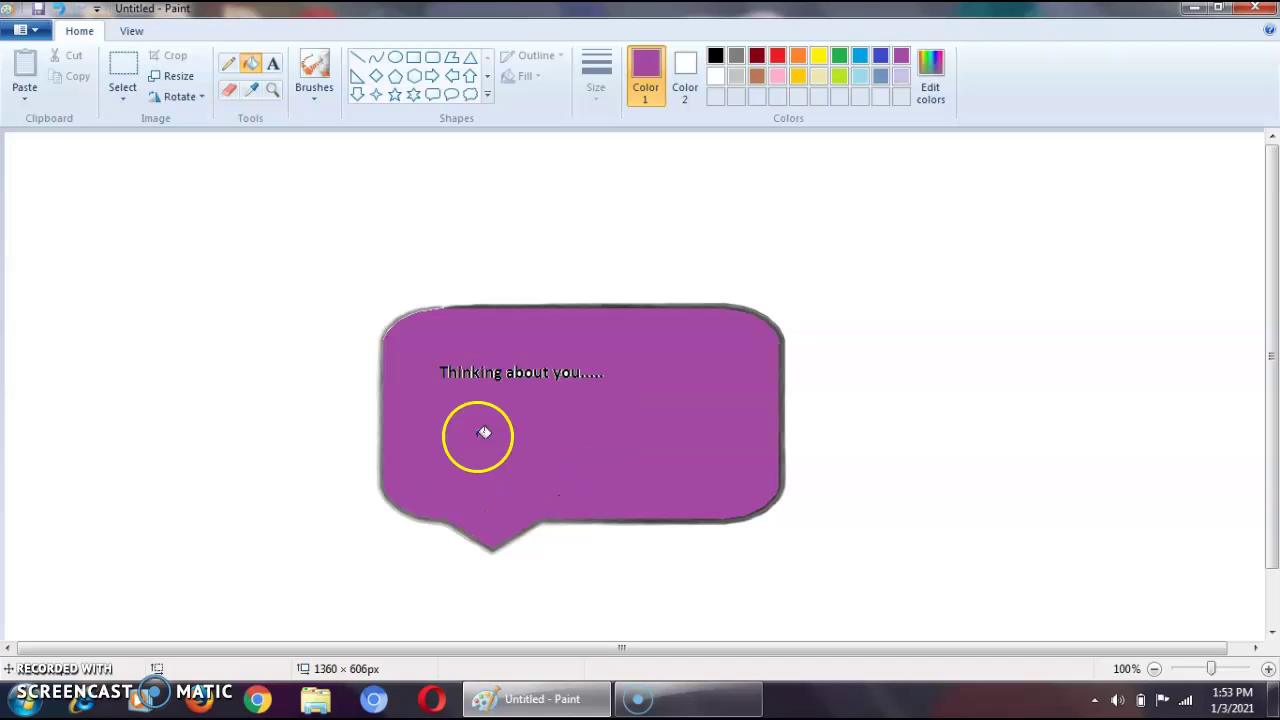
{"action": "left_click", "coordinate": [588, 406]}
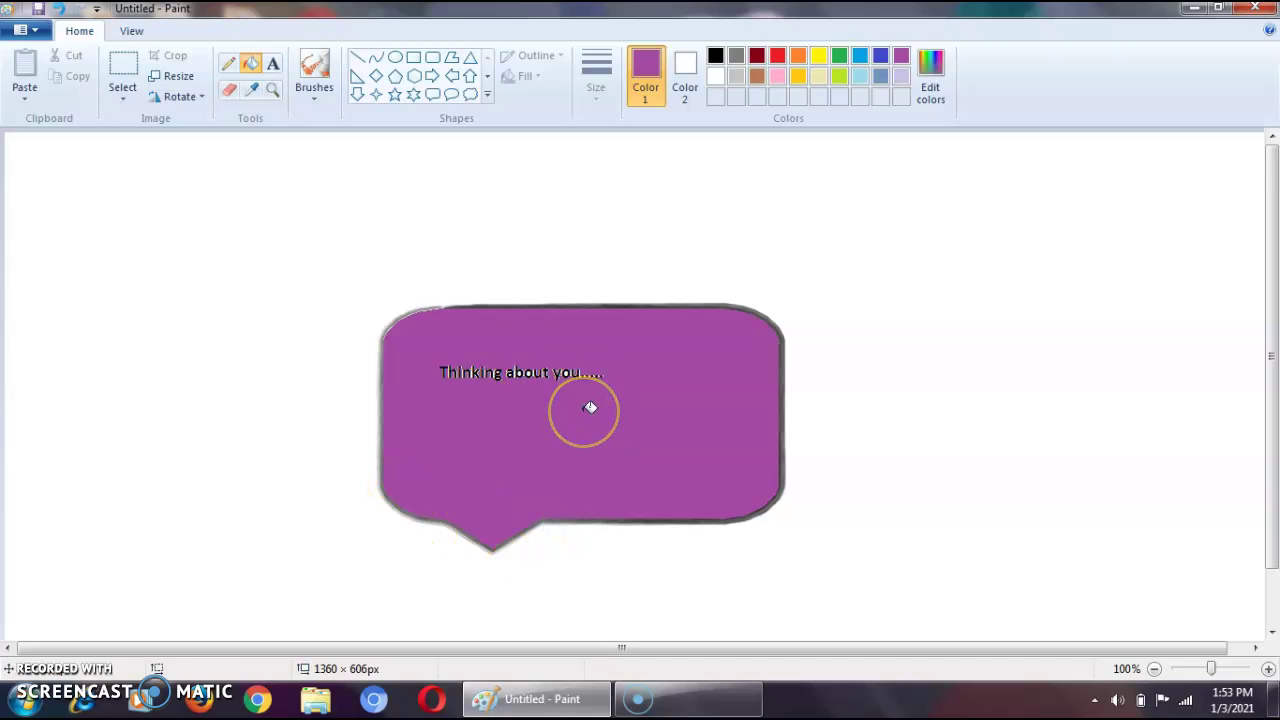